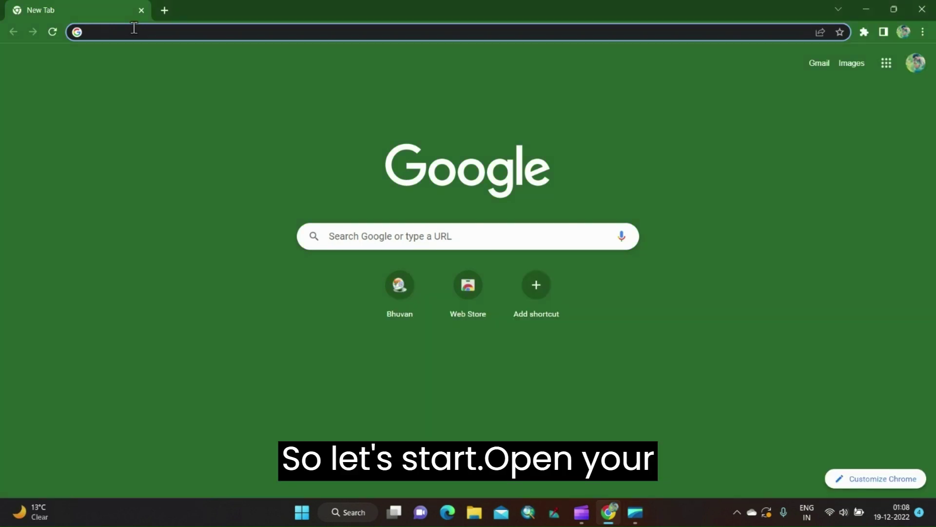
Search Google for 'survey of india' and open the Open Series Map (Free PDF) result
{"action": "type", "text": "SU"}
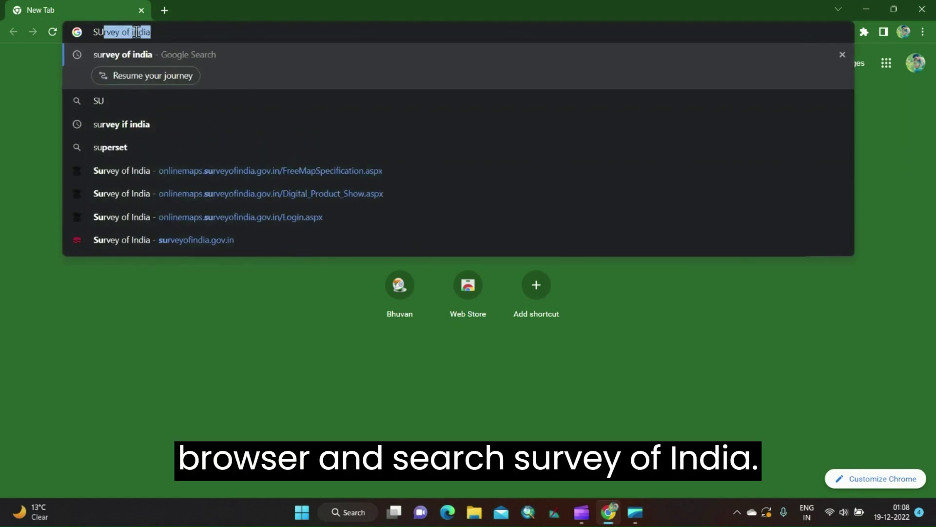
{"action": "key", "text": "Return"}
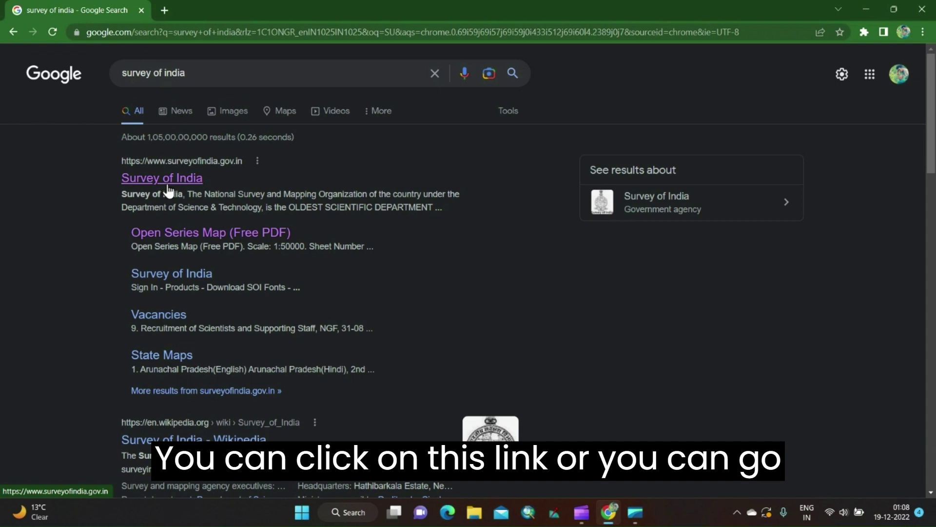
{"action": "left_click", "coordinate": [184, 236]}
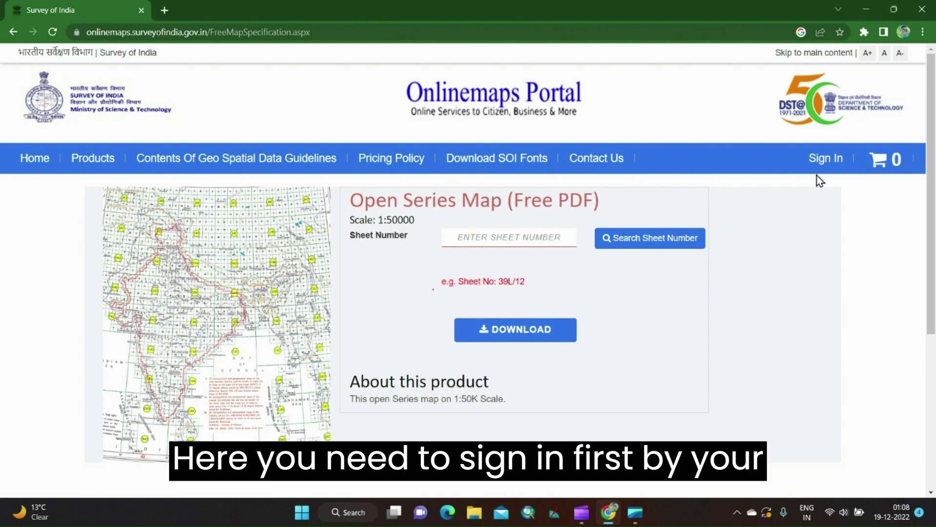
Sign in to the Onlinemaps Portal with the login details and the on-screen captcha
{"action": "left_click", "coordinate": [830, 168]}
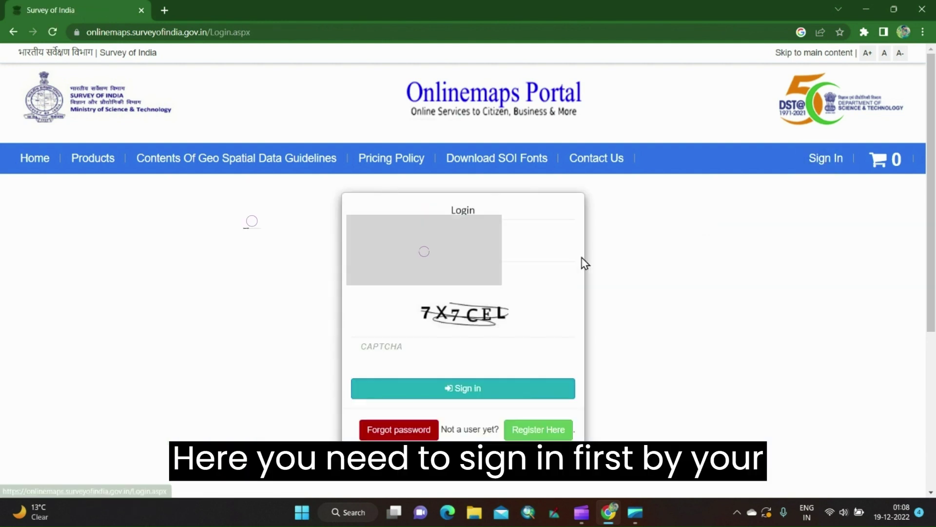
{"action": "left_click", "coordinate": [404, 347]}
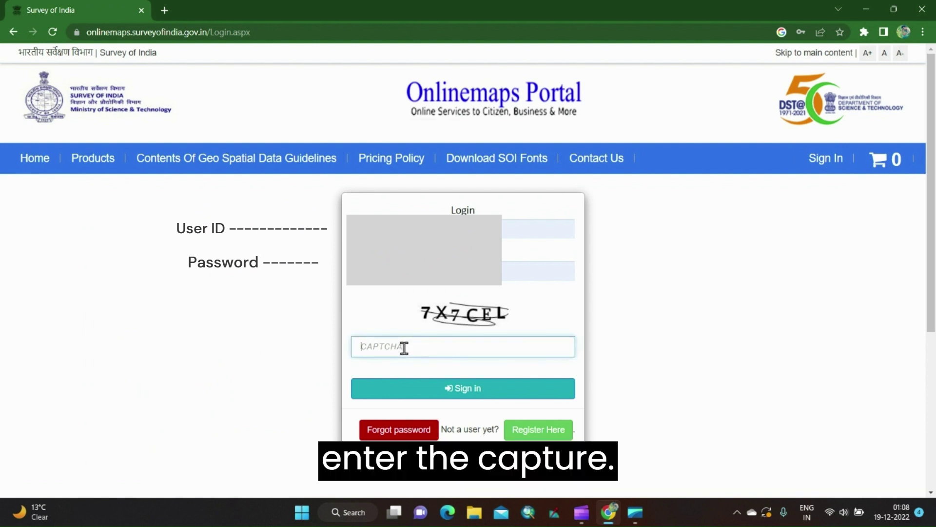
{"action": "type", "text": "7X7"}
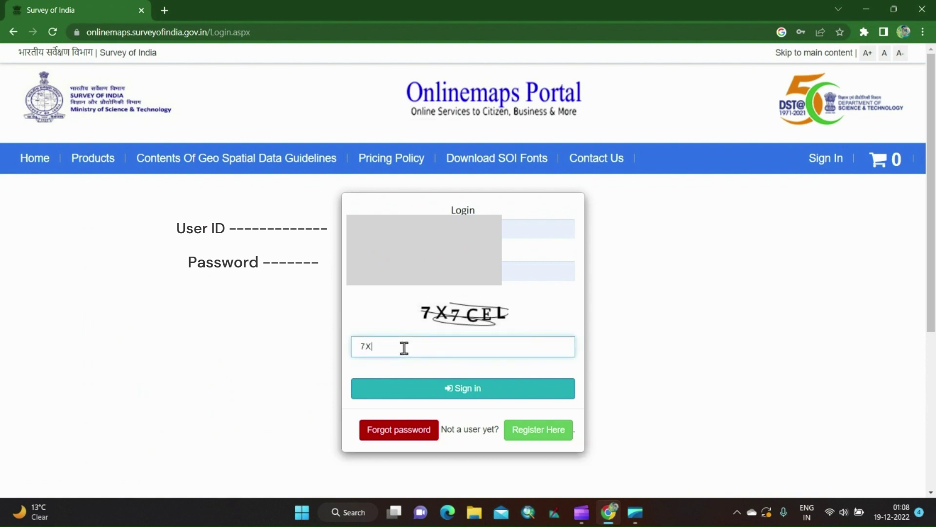
{"action": "type", "text": "CEL"}
{"action": "left_click", "coordinate": [460, 390]}
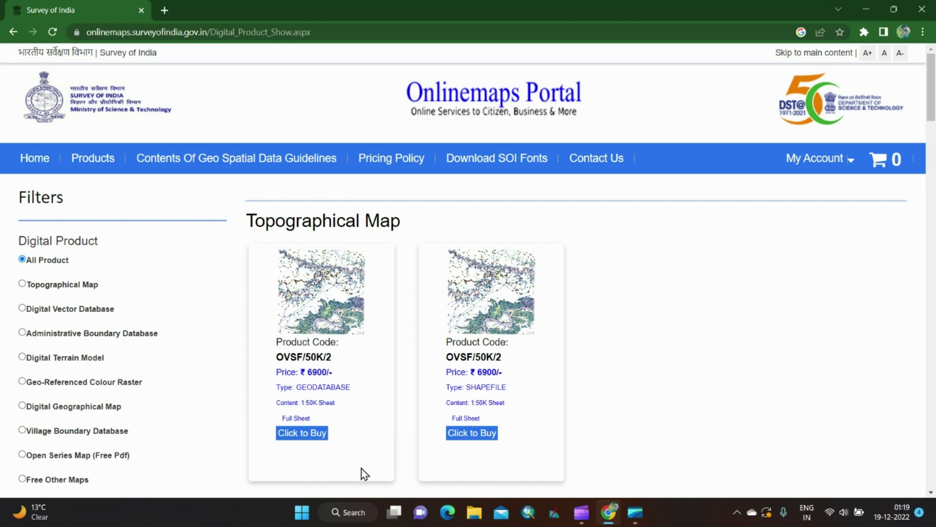
Filter to Village Boundary Database products and open the SHAPEFILE product's buy page
{"action": "left_click", "coordinate": [22, 425]}
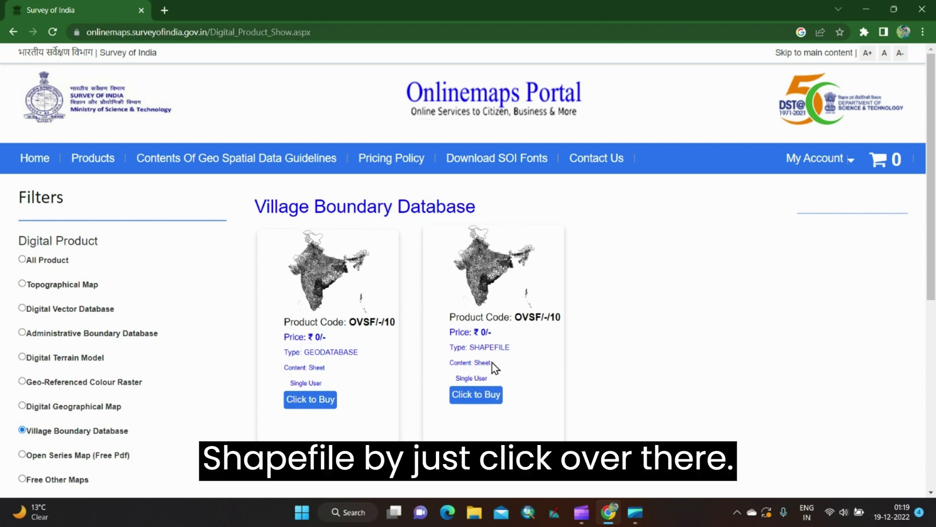
{"action": "left_click", "coordinate": [470, 400]}
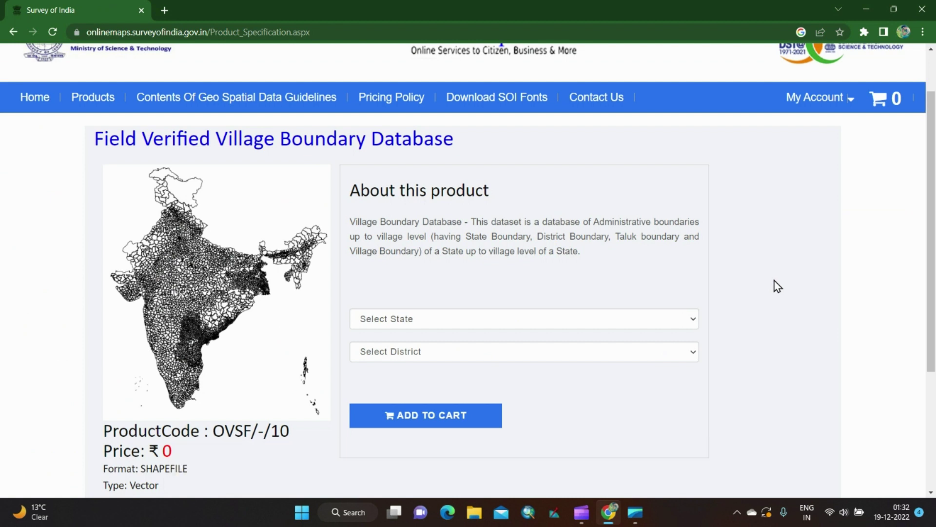
Choose UTTARAKHAND as the state and NANITAL as the district
{"action": "left_click", "coordinate": [580, 321]}
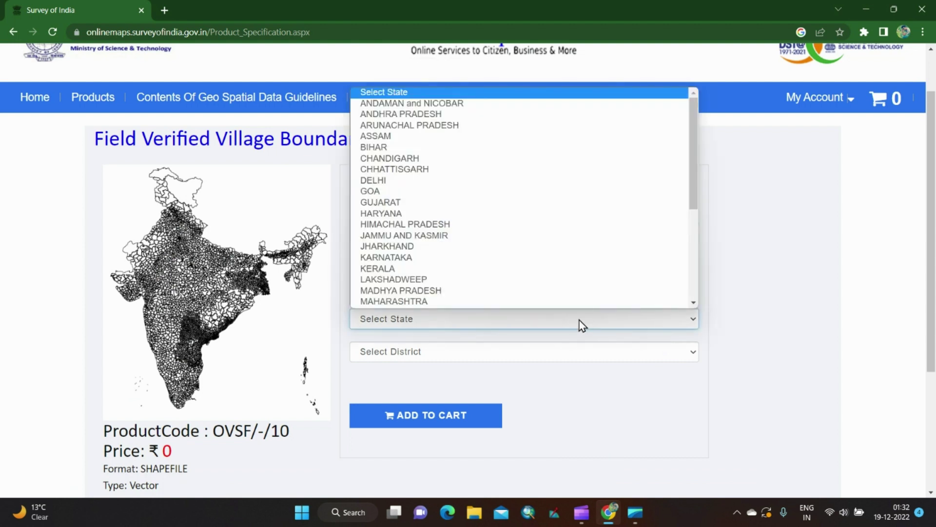
{"action": "scroll", "coordinate": [405, 255], "scroll_direction": "down", "scroll_amount": 3}
{"action": "scroll", "coordinate": [405, 258], "scroll_direction": "down", "scroll_amount": 2}
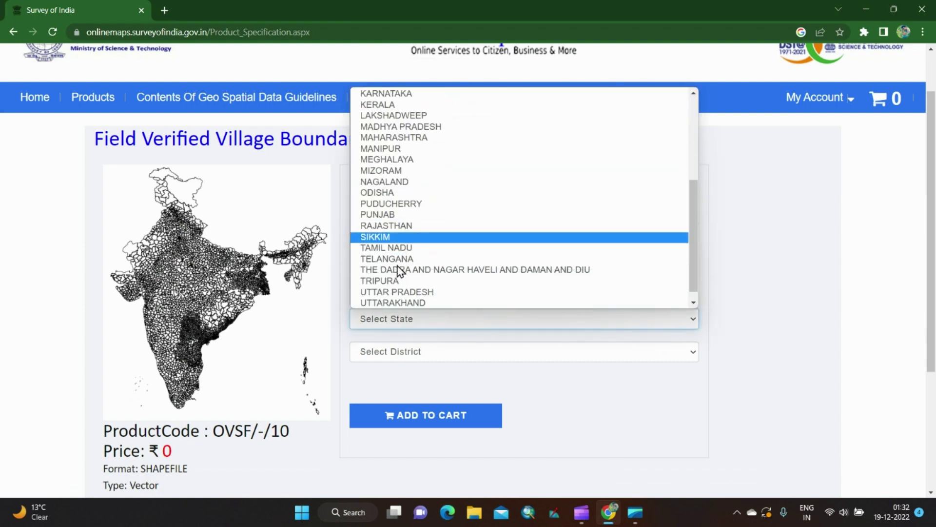
{"action": "left_click", "coordinate": [401, 294]}
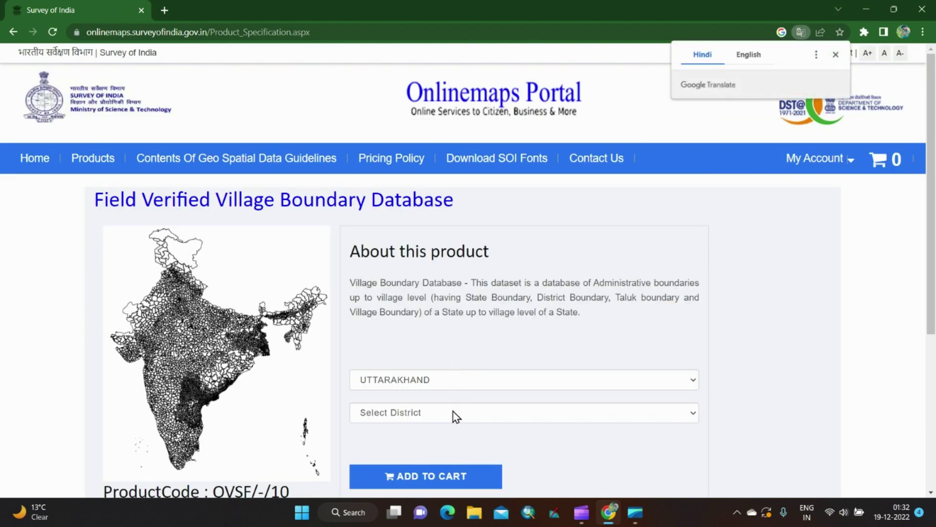
{"action": "left_click", "coordinate": [453, 412]}
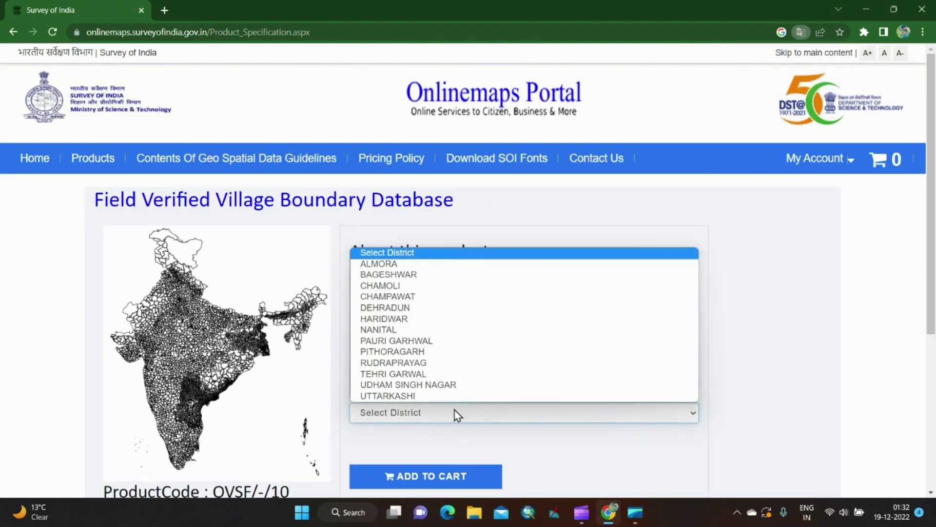
{"action": "left_click", "coordinate": [387, 331]}
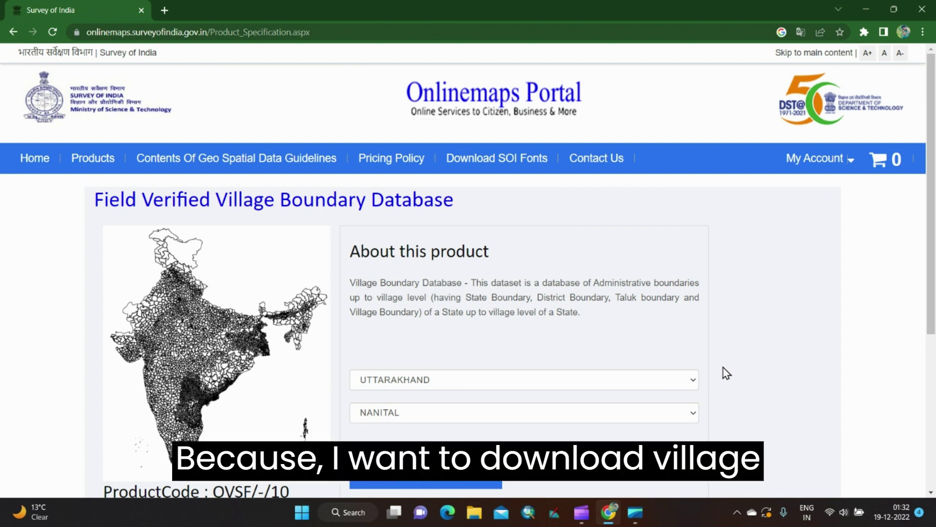
Add the Nanital village boundary shapefile to the cart and view the cart
{"action": "scroll", "coordinate": [721, 370], "scroll_direction": "down", "scroll_amount": 1}
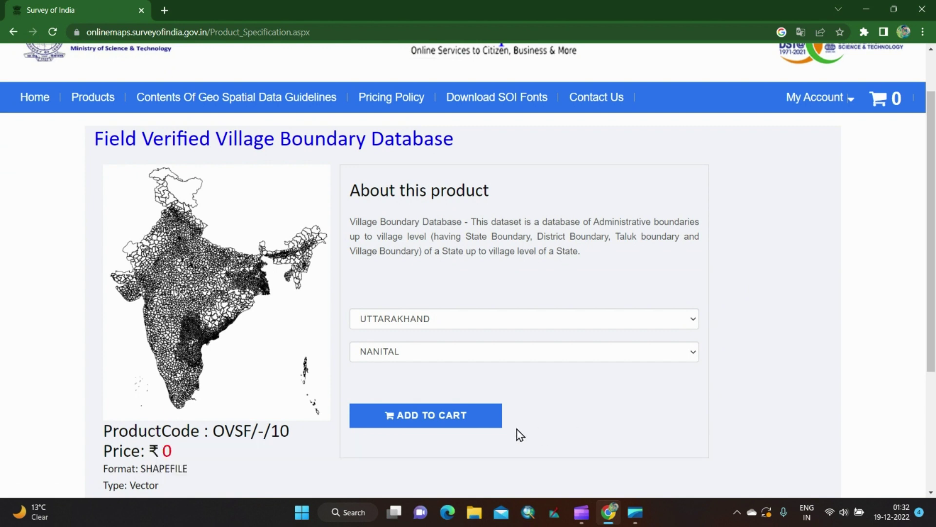
{"action": "left_click", "coordinate": [432, 419]}
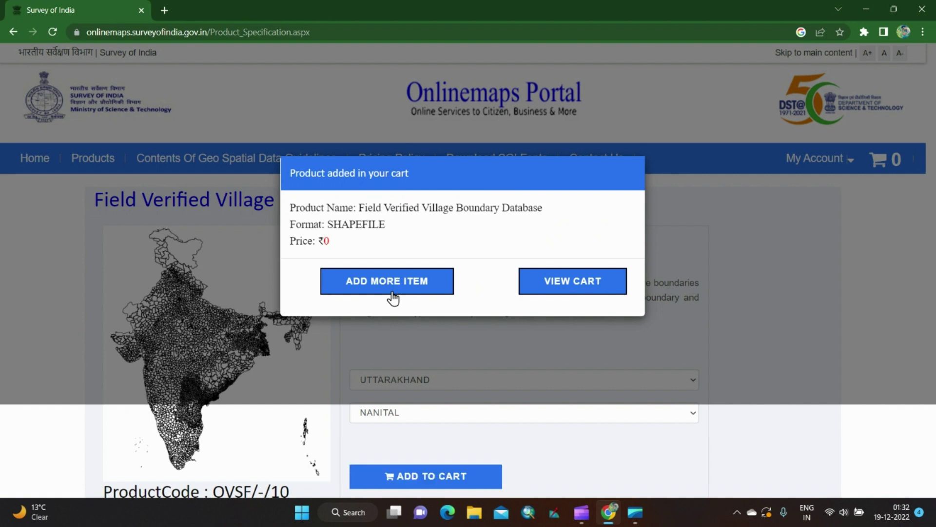
{"action": "left_click", "coordinate": [589, 290]}
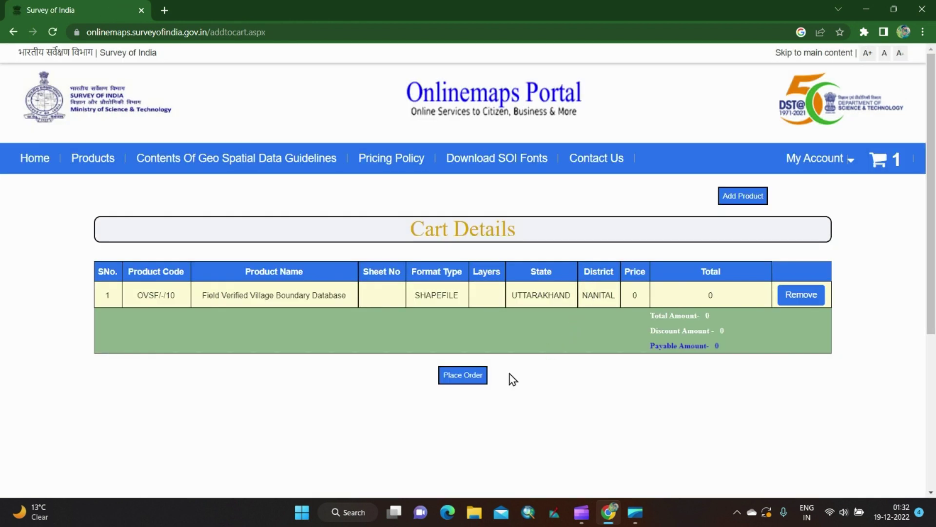
Place the zero-amount order and agree to the terms and conditions
{"action": "left_click", "coordinate": [459, 376]}
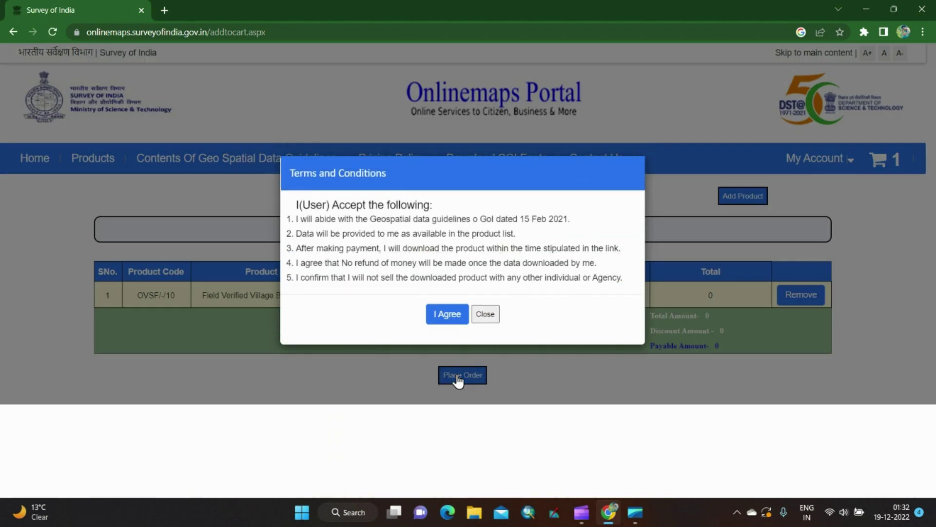
{"action": "left_click", "coordinate": [445, 314]}
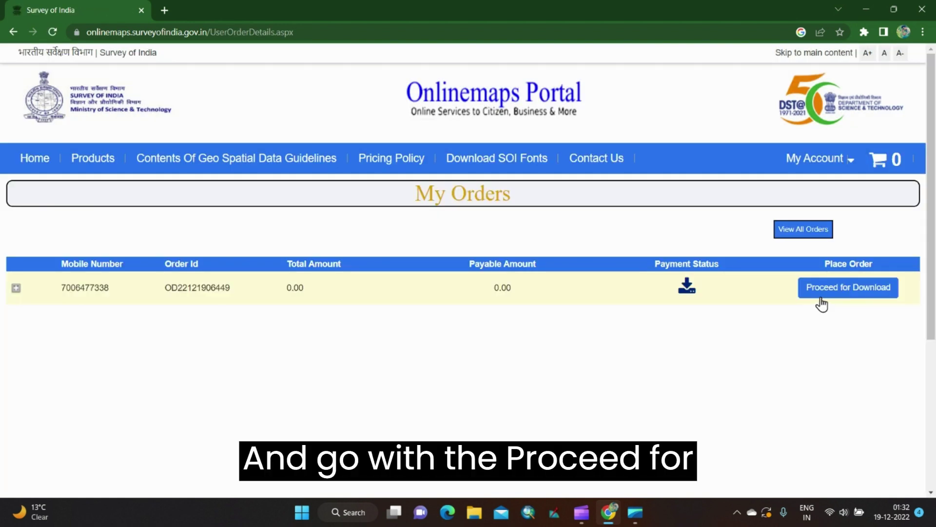
Request and generate a download link for the order, then download the Village Boundary Database zip
{"action": "left_click", "coordinate": [855, 288]}
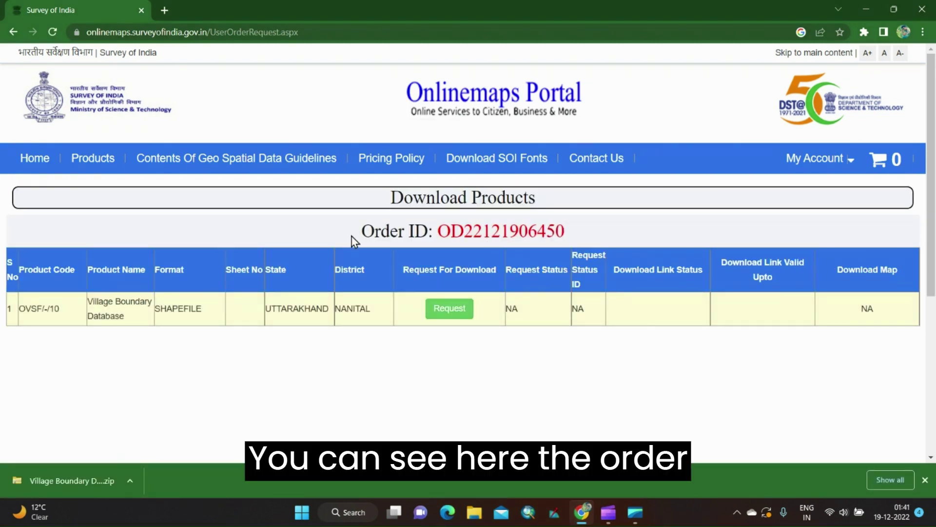
{"action": "left_click_drag", "start_coordinate": [363, 230], "coordinate": [566, 232]}
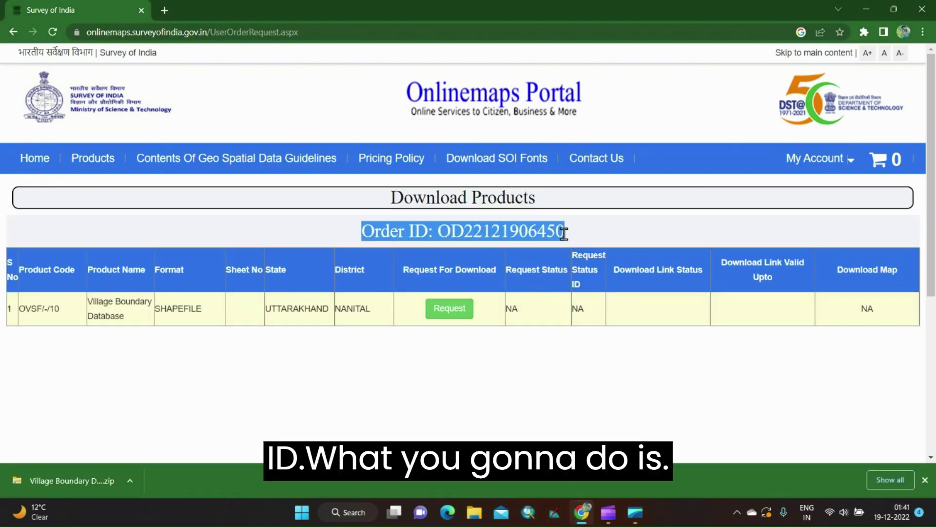
{"action": "left_click", "coordinate": [441, 315]}
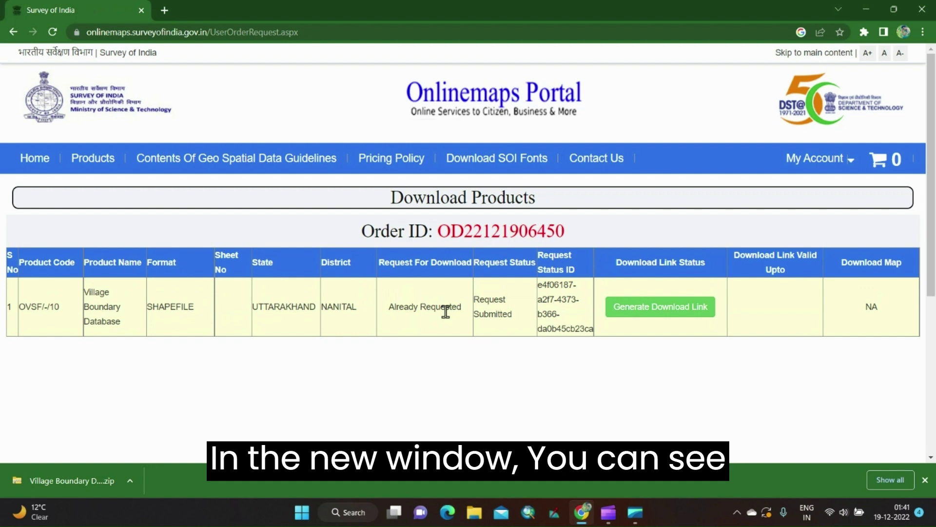
{"action": "left_click", "coordinate": [648, 316]}
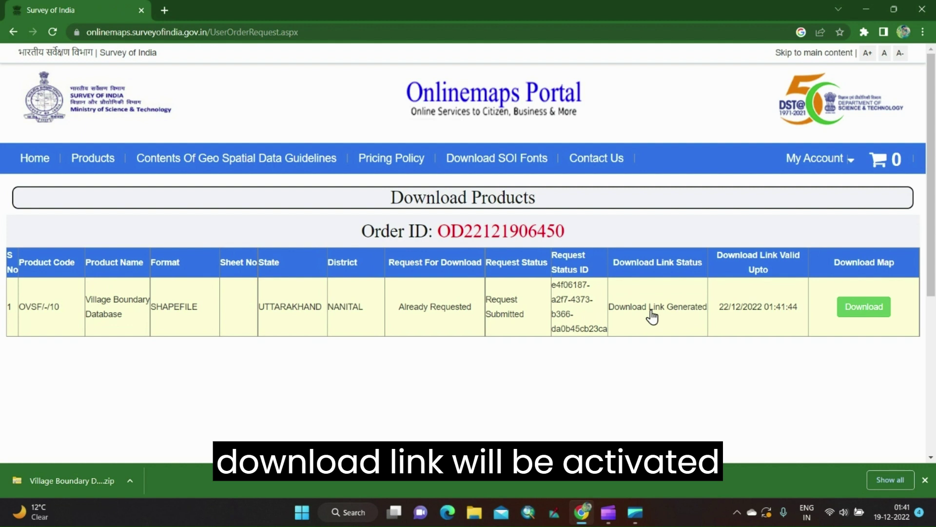
{"action": "left_click", "coordinate": [868, 312]}
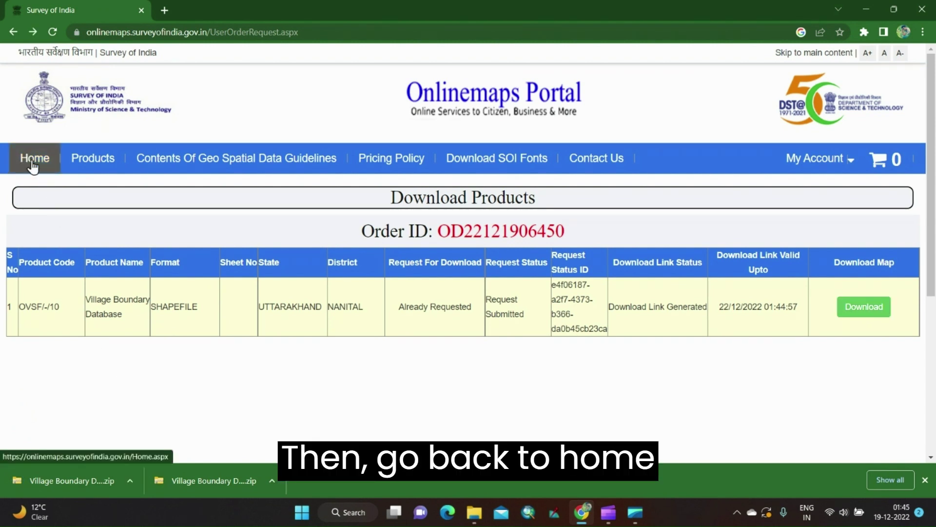
Return to Products and filter to Administrative Boundary Database items
{"action": "left_click", "coordinate": [33, 165]}
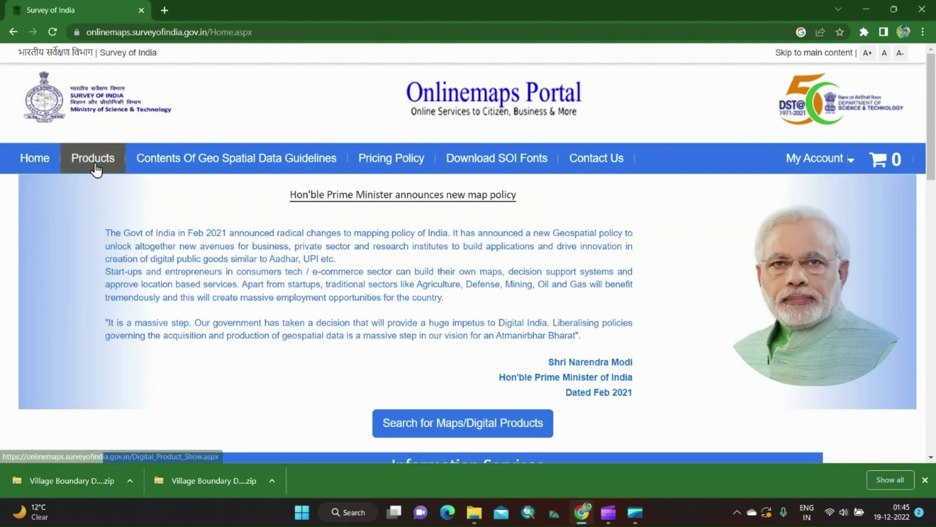
{"action": "left_click", "coordinate": [89, 164]}
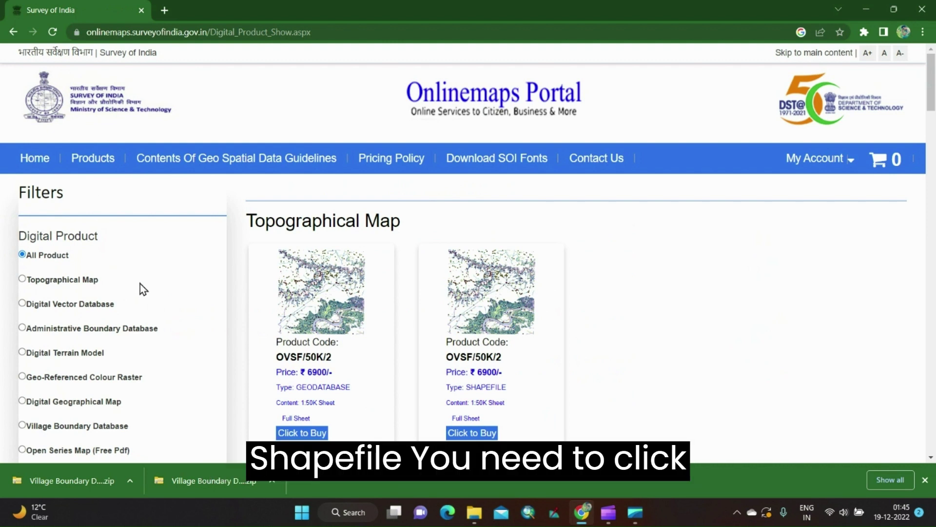
{"action": "left_click", "coordinate": [23, 329]}
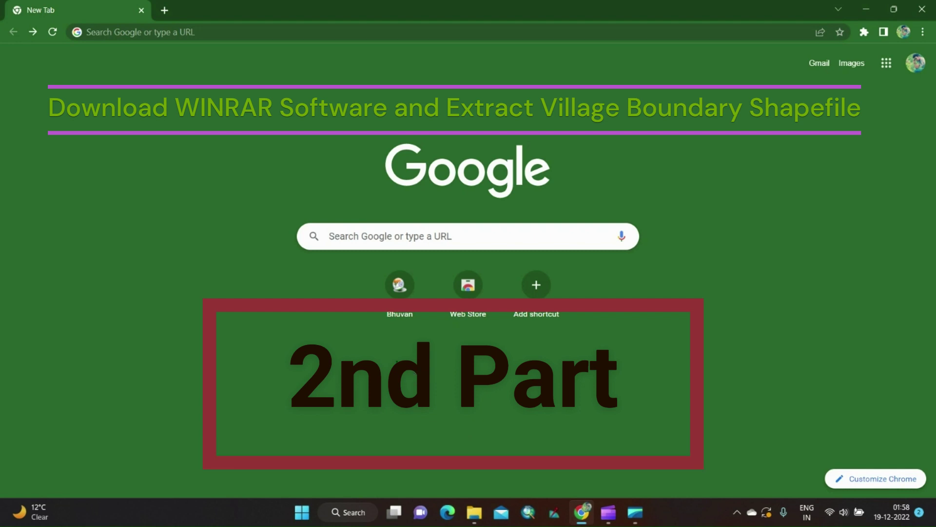
Search for WinRAR and download the 64-bit installer winrar-x64-611 from win-rar.com
{"action": "left_click", "coordinate": [193, 32]}
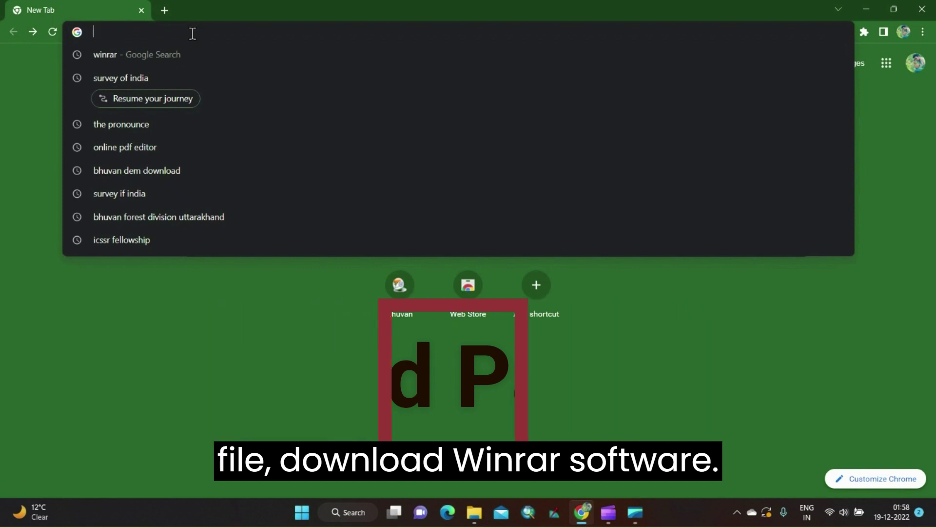
{"action": "type", "text": "WiN"}
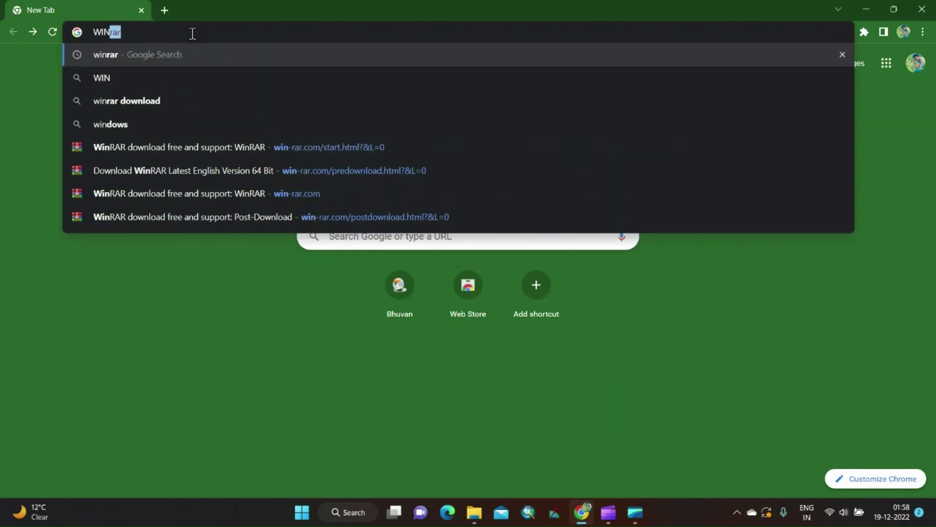
{"action": "key", "text": "Return"}
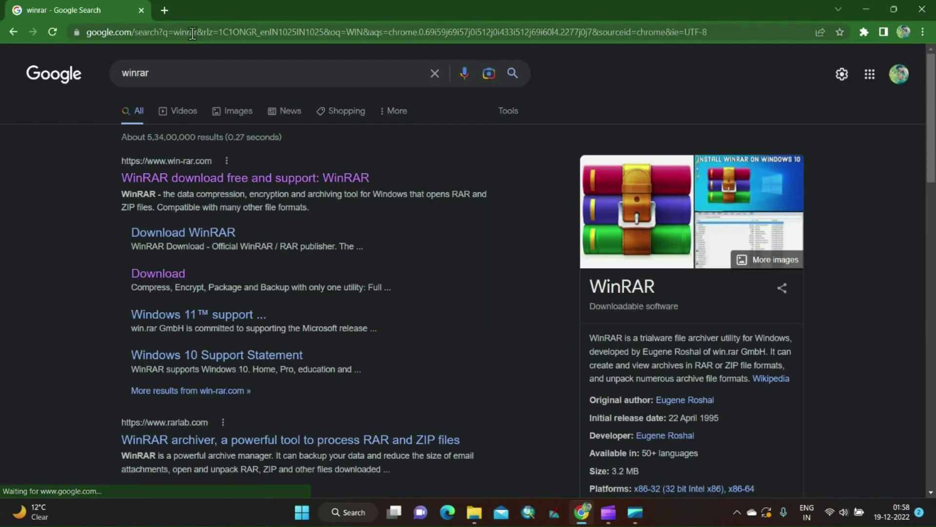
{"action": "left_click", "coordinate": [325, 179]}
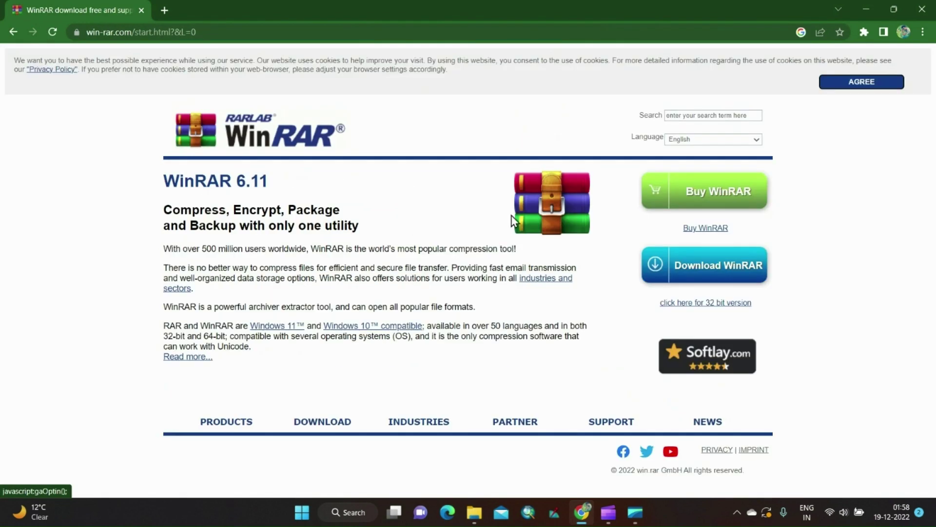
{"action": "left_click", "coordinate": [697, 289]}
{"action": "scroll", "coordinate": [341, 429], "scroll_direction": "down", "scroll_amount": 3}
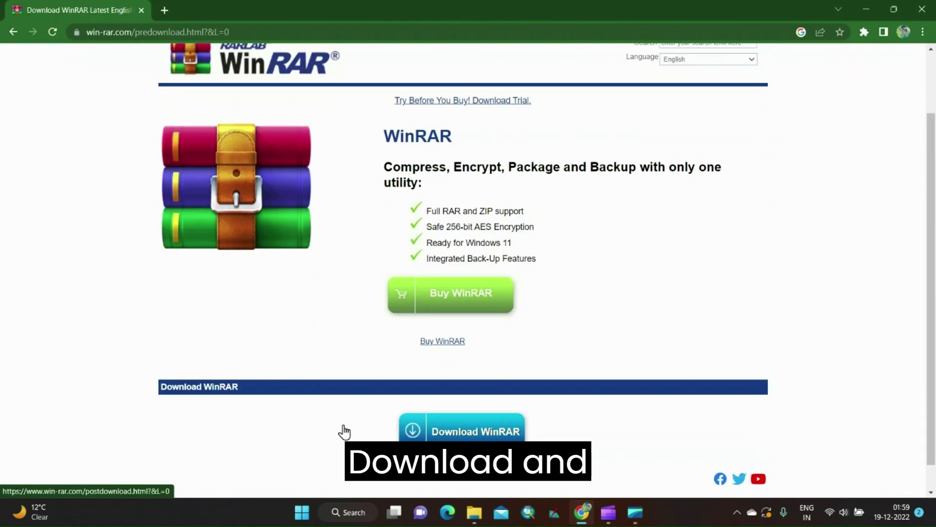
{"action": "left_click", "coordinate": [439, 408]}
{"action": "scroll", "coordinate": [351, 432], "scroll_direction": "down", "scroll_amount": 5}
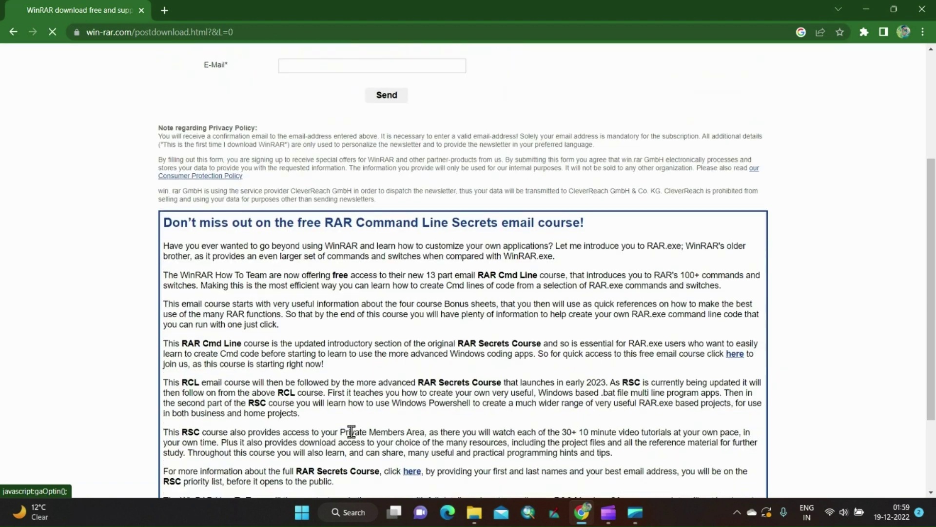
Extract the Administrative Boundary Database zip with WinRAR to its default folder
{"action": "mouse_move", "coordinate": [635, 517]}
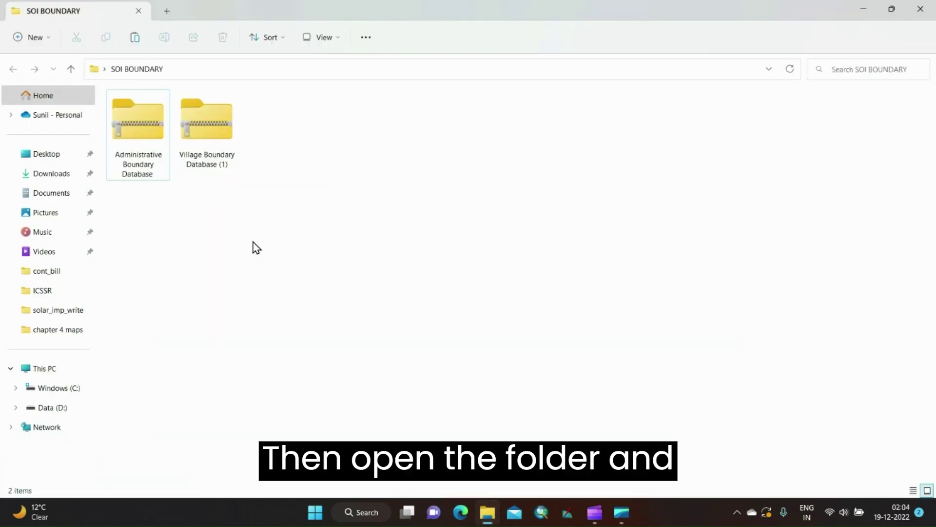
{"action": "left_click", "coordinate": [142, 152]}
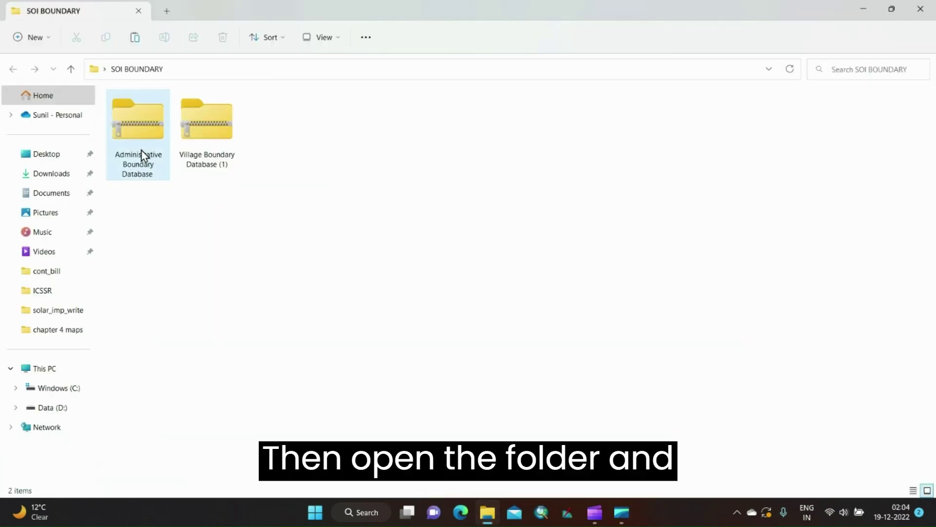
{"action": "right_click", "coordinate": [142, 150]}
{"action": "mouse_move", "coordinate": [197, 401]}
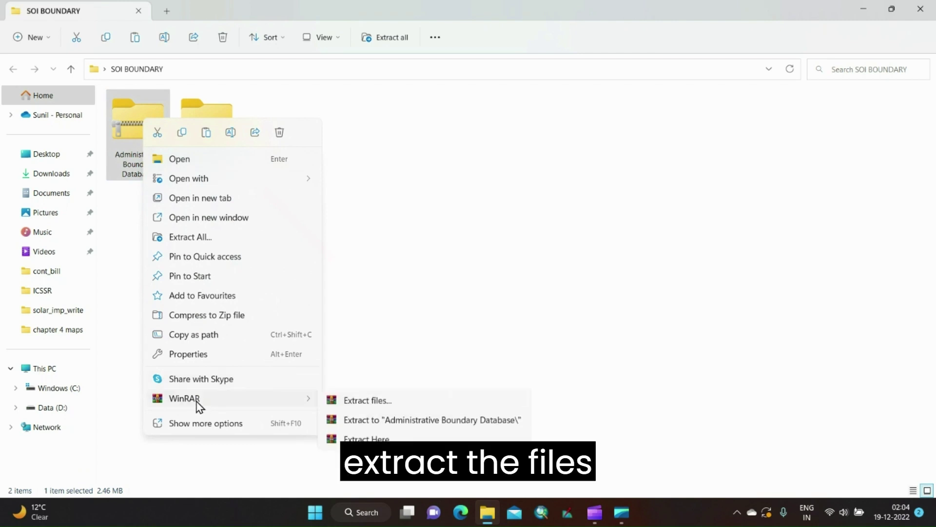
{"action": "left_click", "coordinate": [360, 423]}
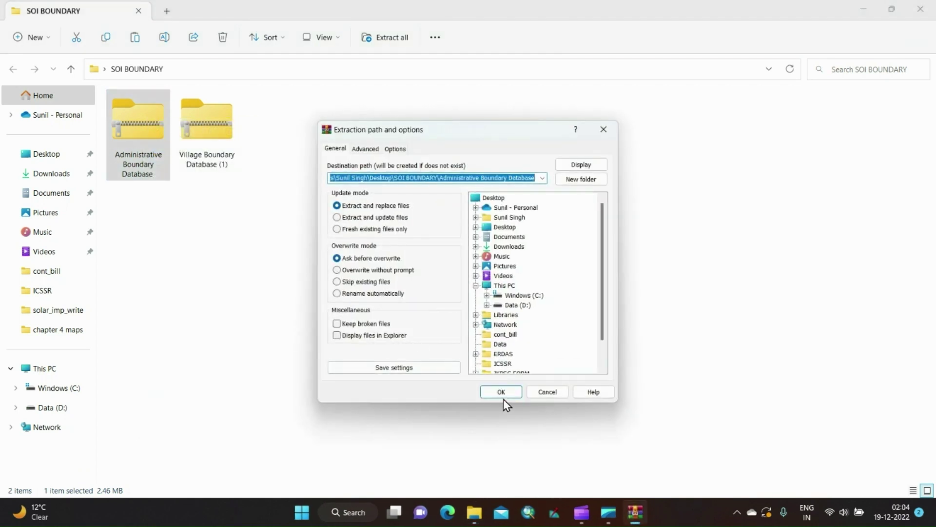
{"action": "left_click", "coordinate": [505, 392]}
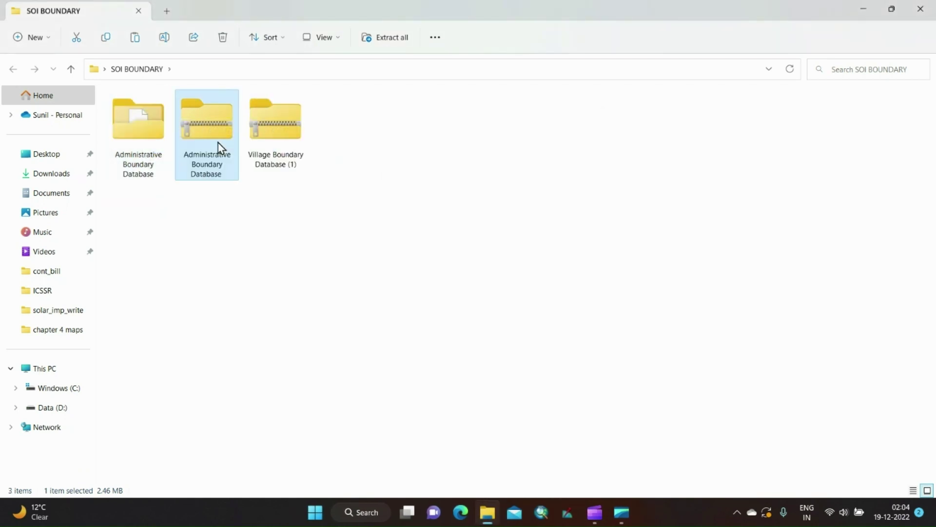
Extract the Village Boundary Database (1) zip with WinRAR to its default folder
{"action": "right_click", "coordinate": [224, 146]}
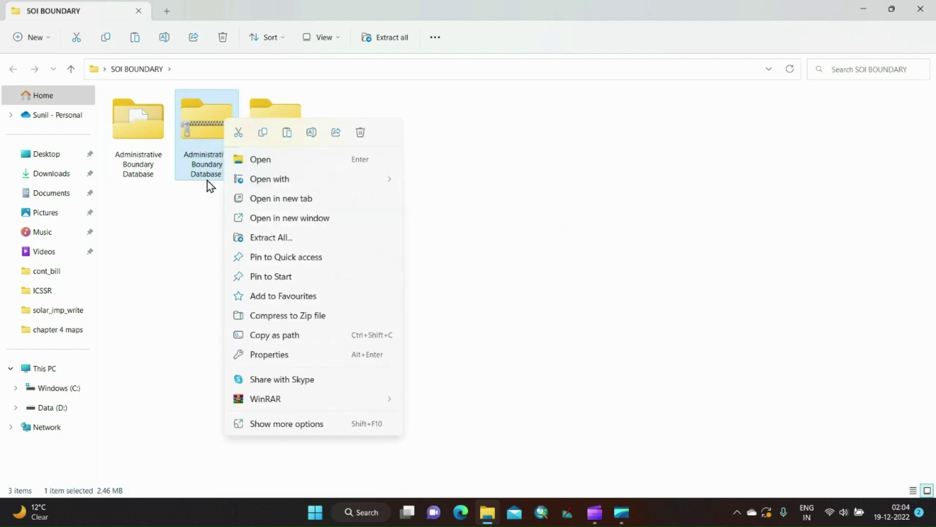
{"action": "left_click", "coordinate": [194, 207]}
{"action": "right_click", "coordinate": [259, 146]}
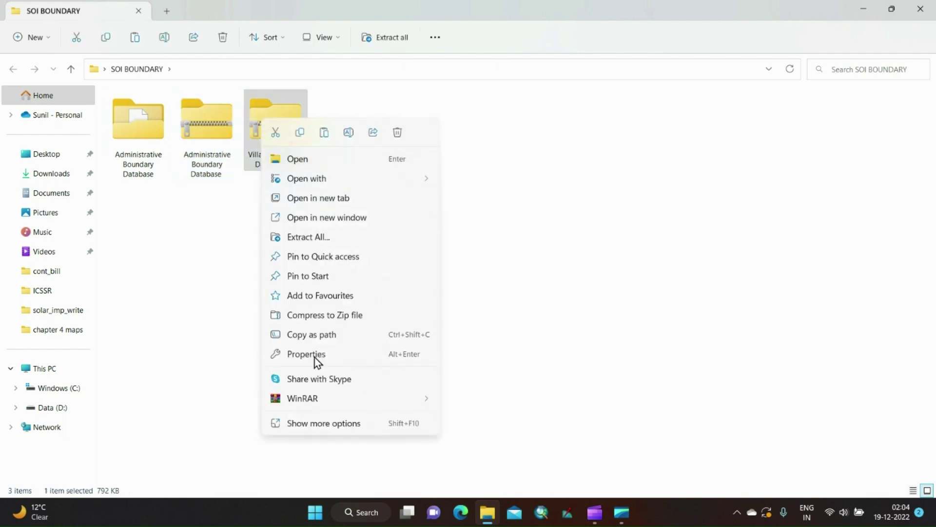
{"action": "mouse_move", "coordinate": [316, 401]}
{"action": "left_click", "coordinate": [483, 423]}
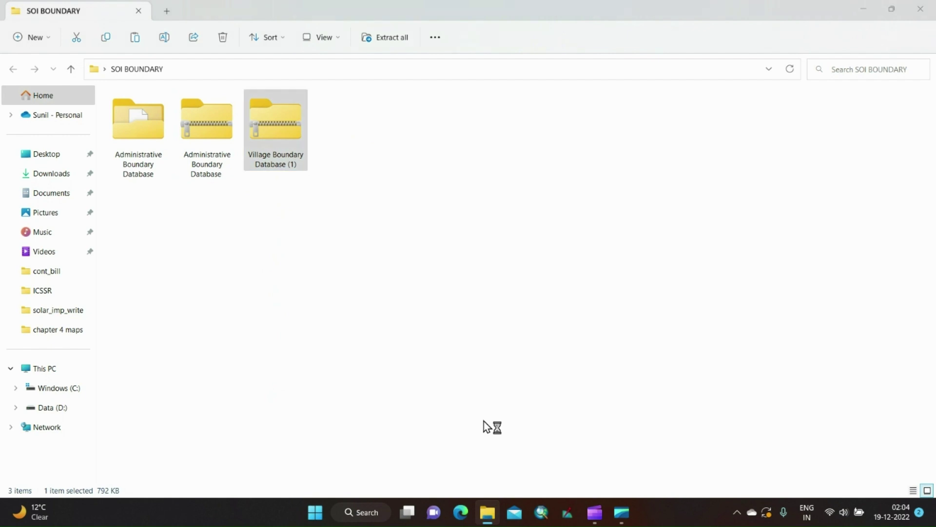
{"action": "left_click", "coordinate": [507, 392]}
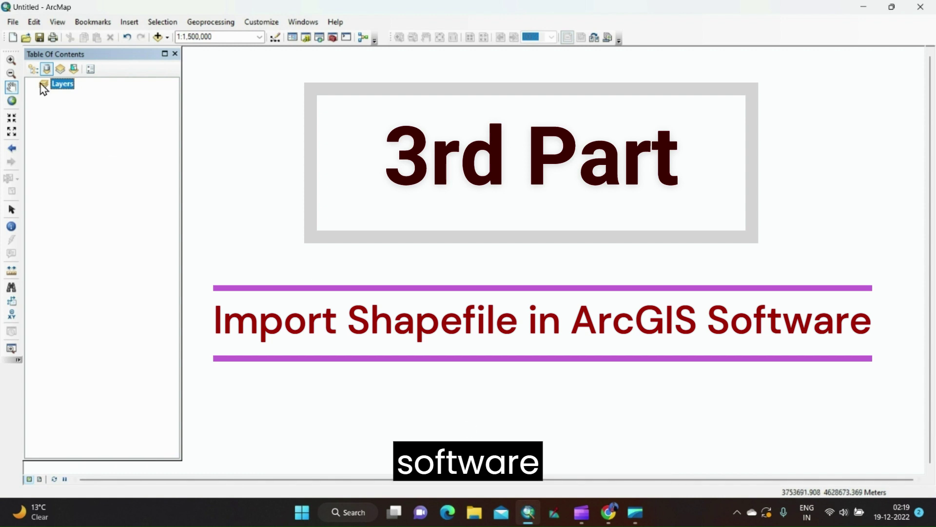
Add NAINITAL.shp from Village Boundary Database (1), then zoom and pan to fit its polygons
{"action": "left_click", "coordinate": [157, 38]}
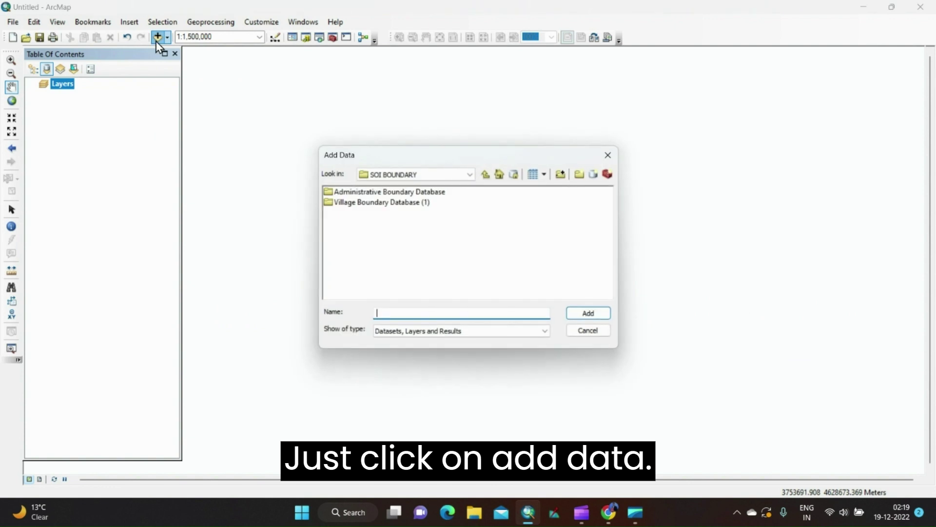
{"action": "left_click", "coordinate": [378, 204]}
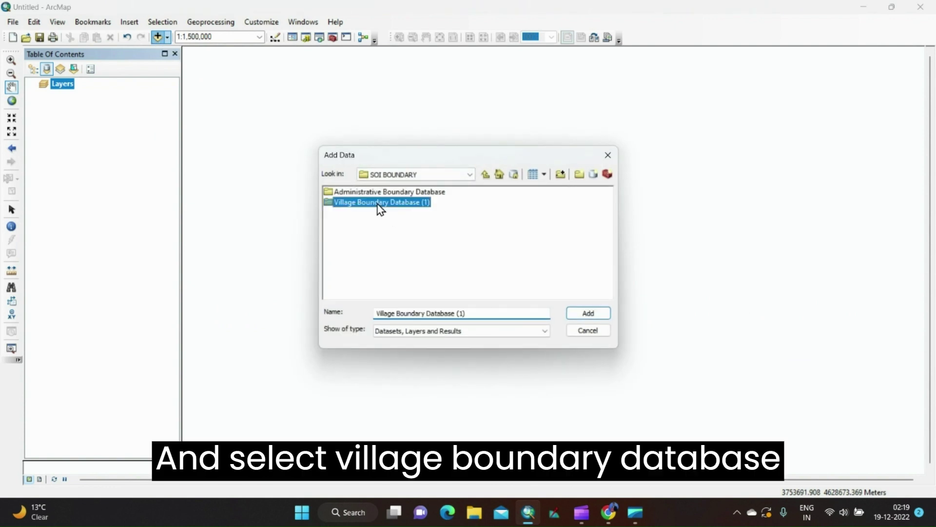
{"action": "double_click", "coordinate": [377, 203]}
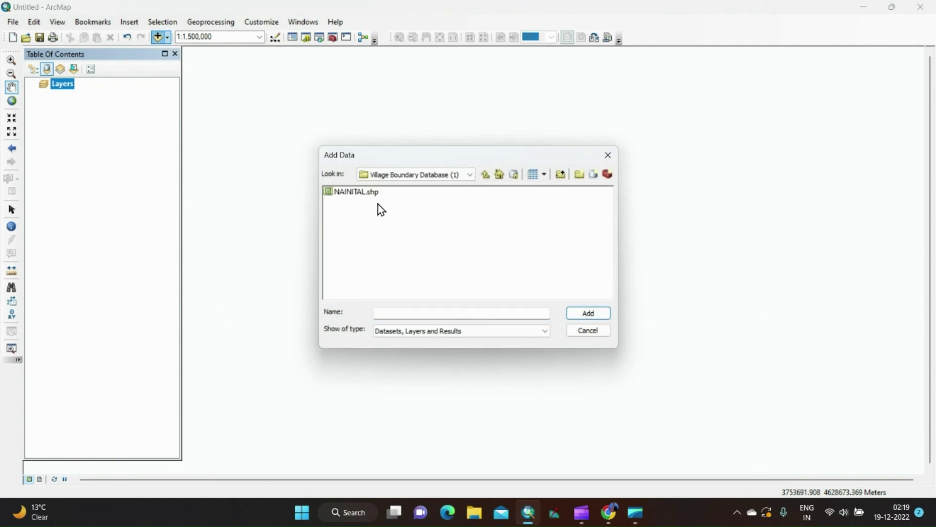
{"action": "double_click", "coordinate": [352, 195]}
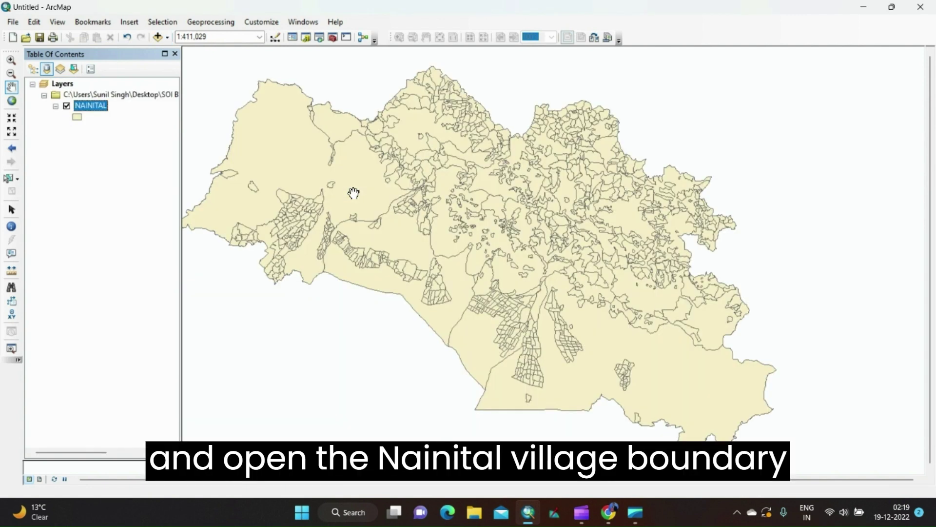
{"action": "scroll", "coordinate": [584, 305], "scroll_direction": "up", "scroll_amount": 2}
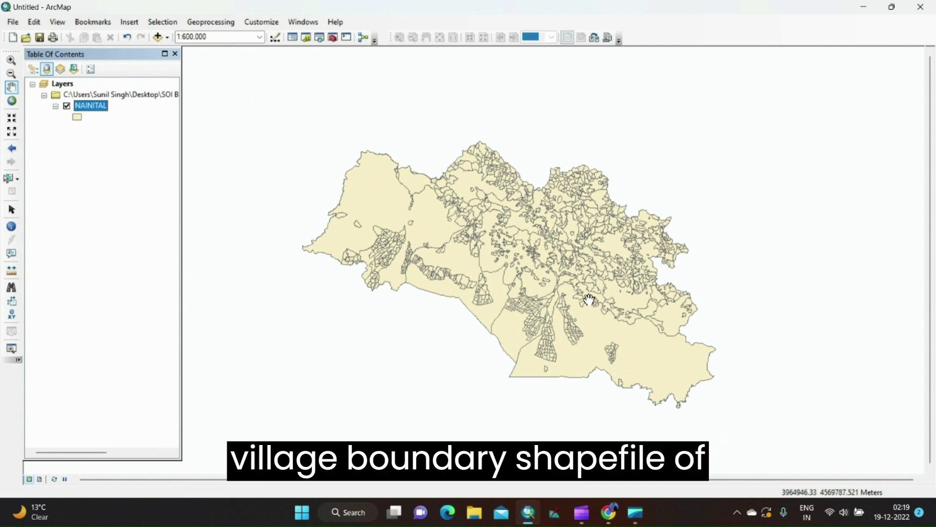
{"action": "scroll", "coordinate": [567, 312], "scroll_direction": "up", "scroll_amount": 1}
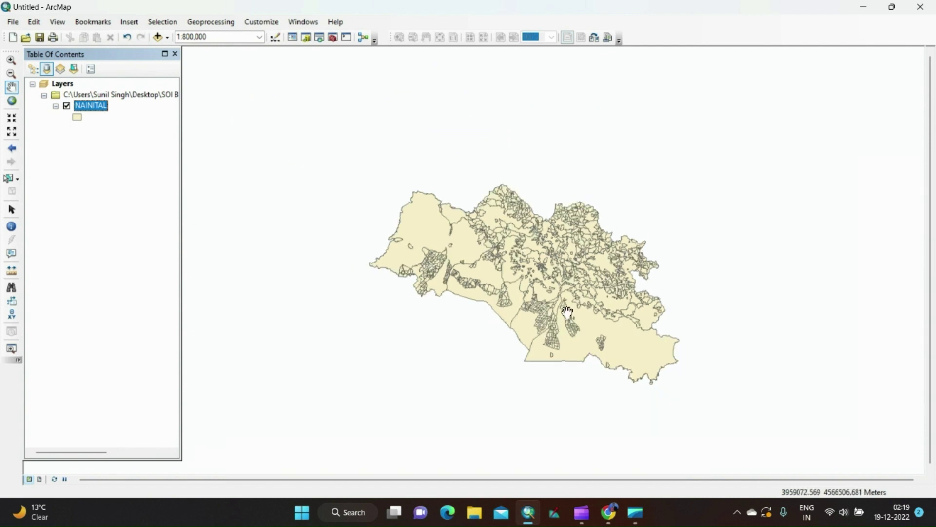
{"action": "left_click_drag", "start_coordinate": [524, 244], "coordinate": [497, 261]}
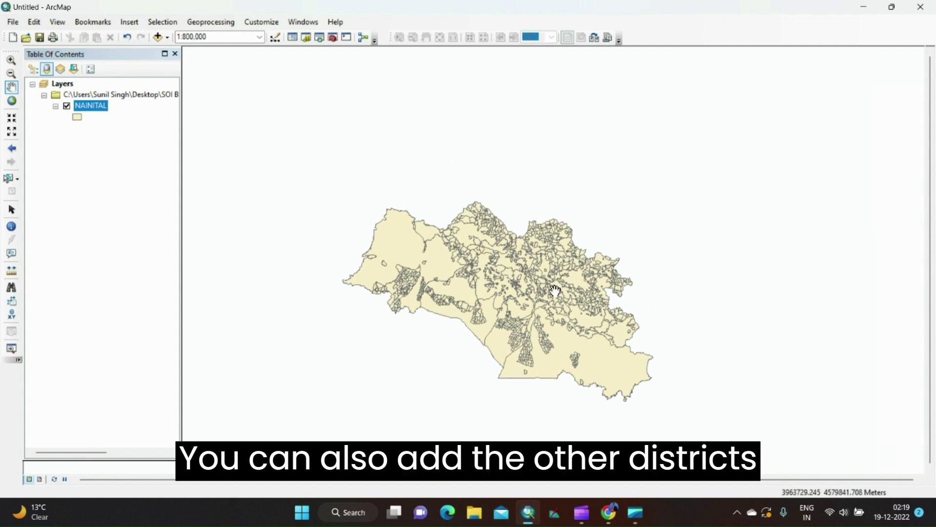
{"action": "scroll", "coordinate": [556, 289], "scroll_direction": "up", "scroll_amount": 2}
Add UTTARAKHAND_DISTRICT_BDY.shp from the Administrative Boundary Database folder to the map
{"action": "left_click", "coordinate": [158, 37]}
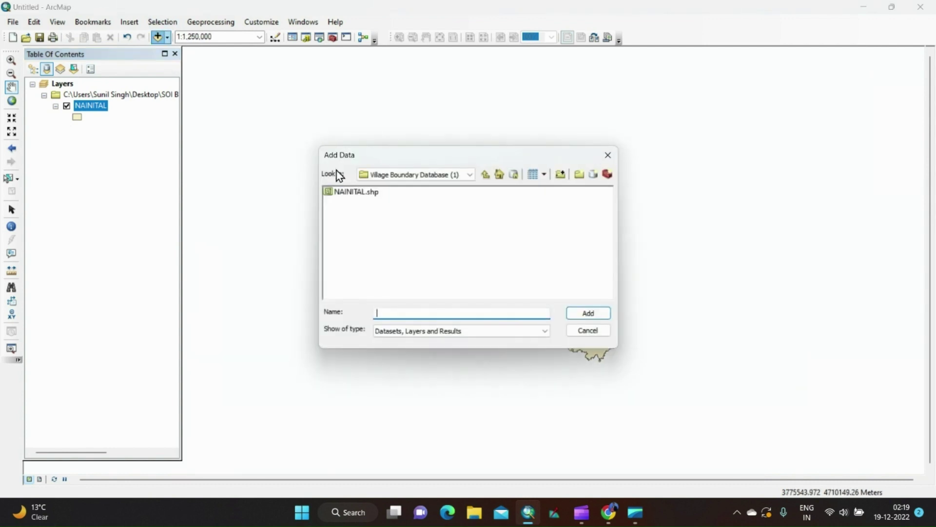
{"action": "left_click", "coordinate": [484, 176]}
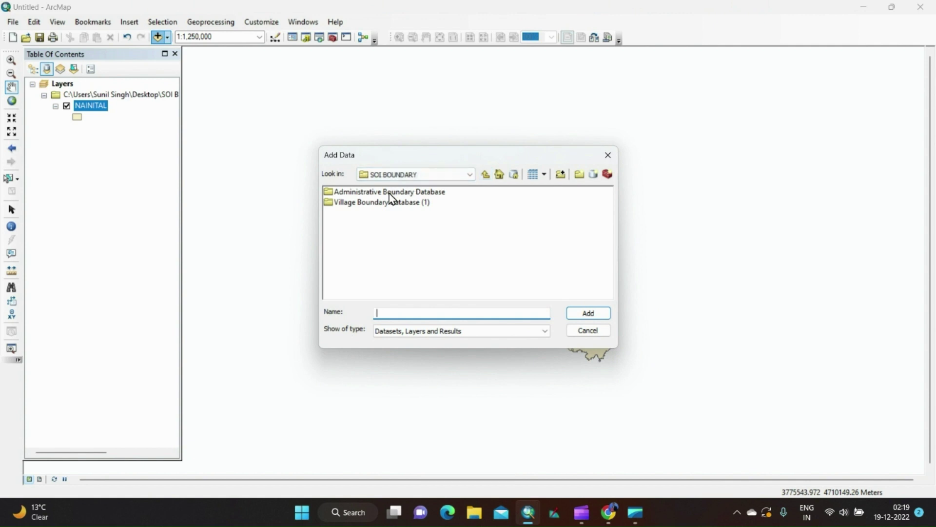
{"action": "double_click", "coordinate": [389, 194]}
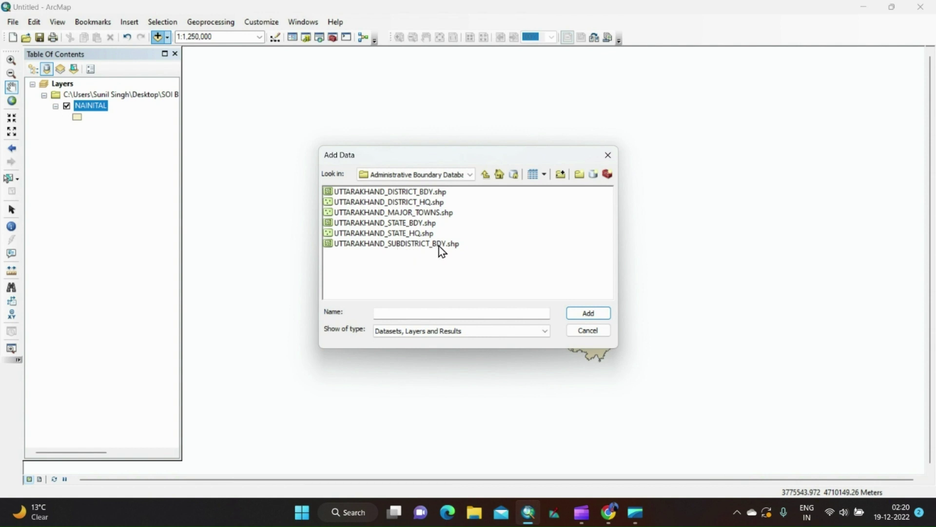
{"action": "left_click", "coordinate": [391, 193]}
{"action": "left_click", "coordinate": [588, 313]}
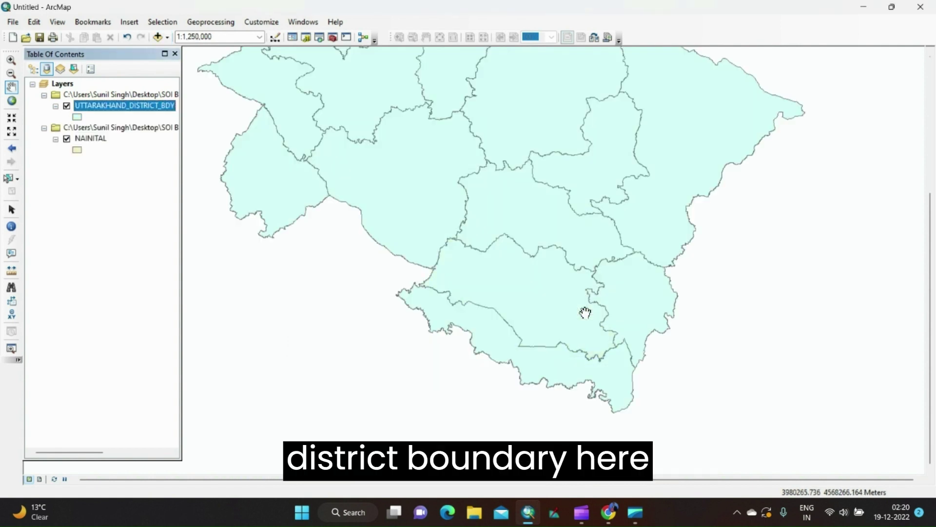
Give the UTTARAKHAND_DISTRICT_BDY layer a Hollow fill symbol
{"action": "scroll", "coordinate": [540, 207], "scroll_direction": "down", "scroll_amount": 4}
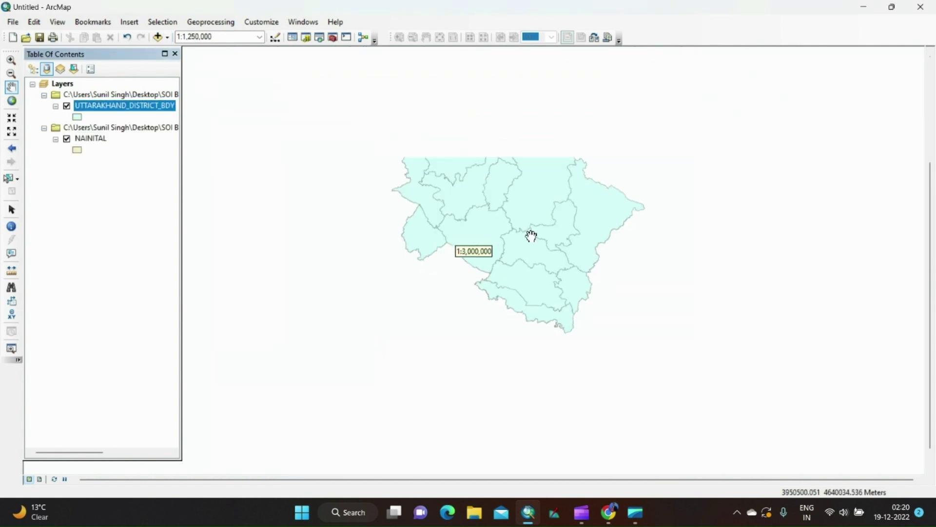
{"action": "left_click", "coordinate": [78, 117]}
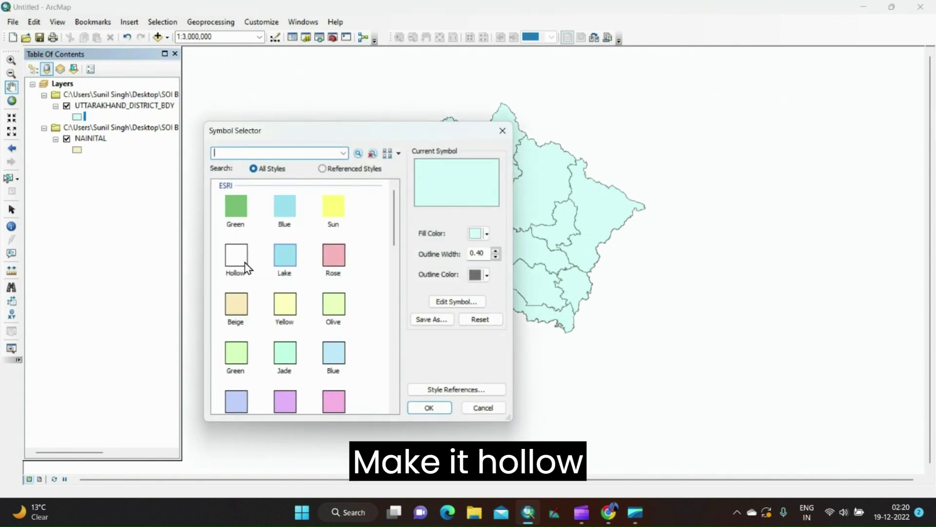
{"action": "left_click", "coordinate": [225, 255]}
{"action": "left_click", "coordinate": [429, 408]}
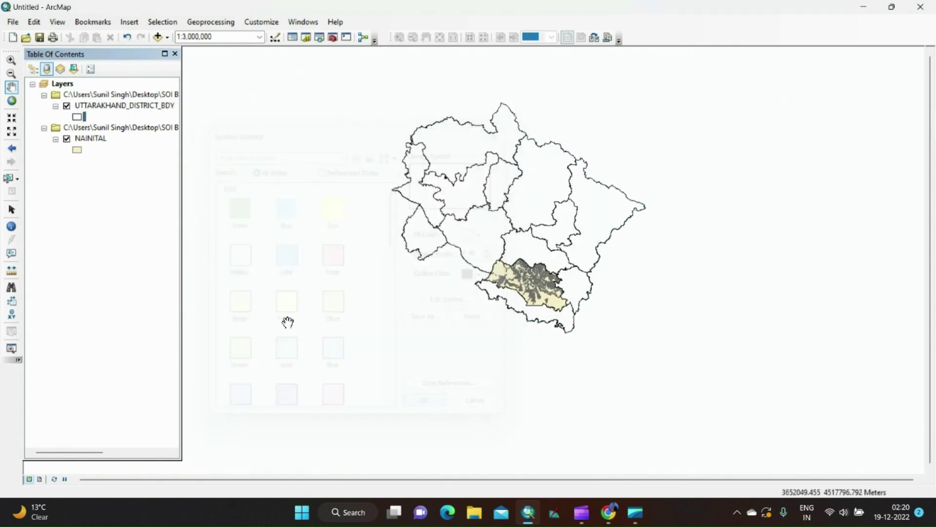
Give the NAINITAL village layer a Hollow fill symbol
{"action": "left_click", "coordinate": [77, 150]}
{"action": "left_click", "coordinate": [253, 307]}
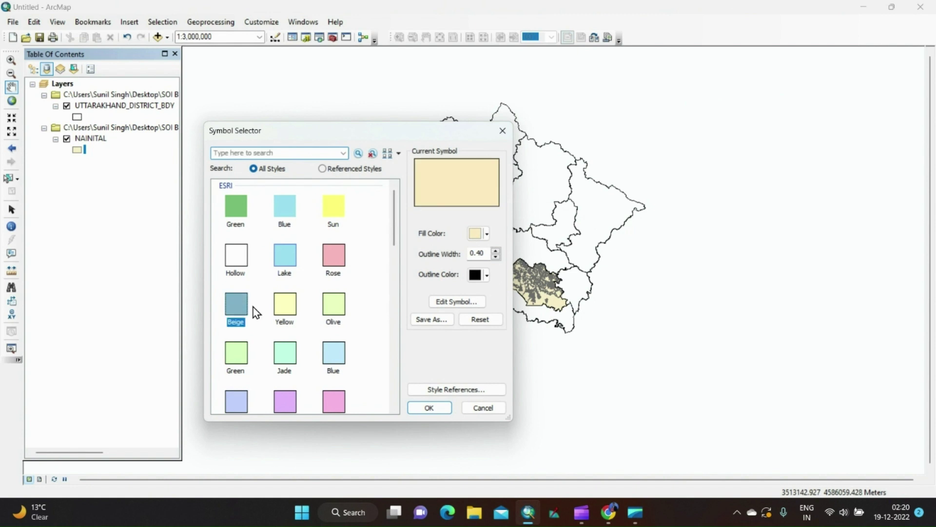
{"action": "left_click", "coordinate": [236, 256]}
{"action": "left_click", "coordinate": [427, 408]}
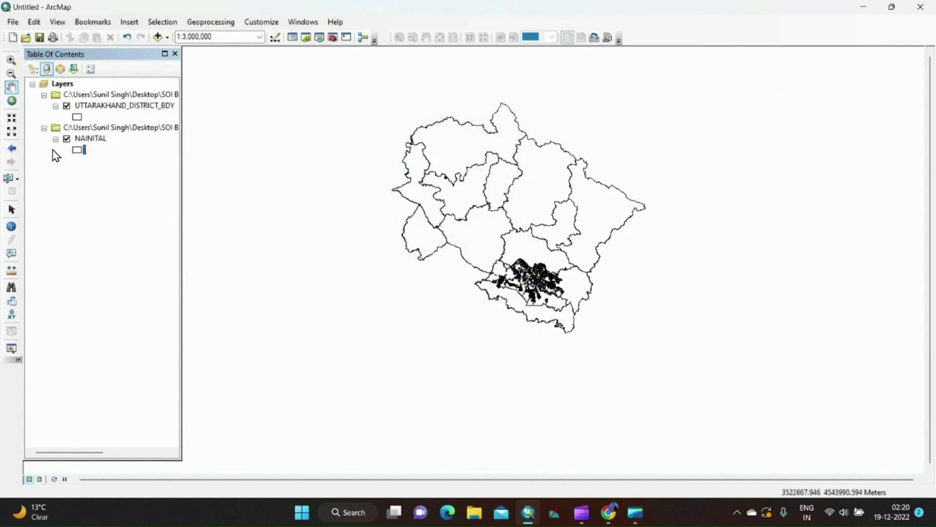
Turn on Label Features for UTTARAKHAND_DISTRICT_BDY and zoom in on Uttarakhand
{"action": "right_click", "coordinate": [97, 108]}
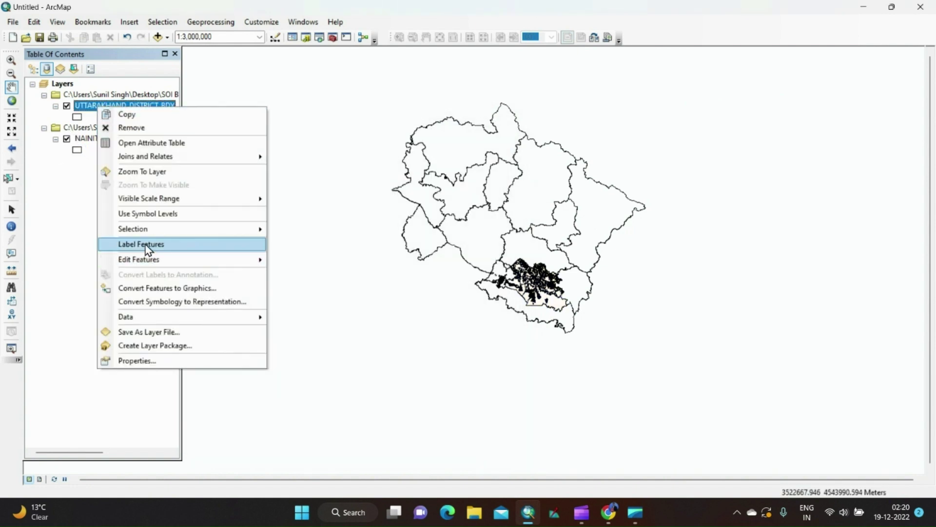
{"action": "left_click", "coordinate": [145, 245]}
{"action": "scroll", "coordinate": [562, 284], "scroll_direction": "down", "scroll_amount": 1}
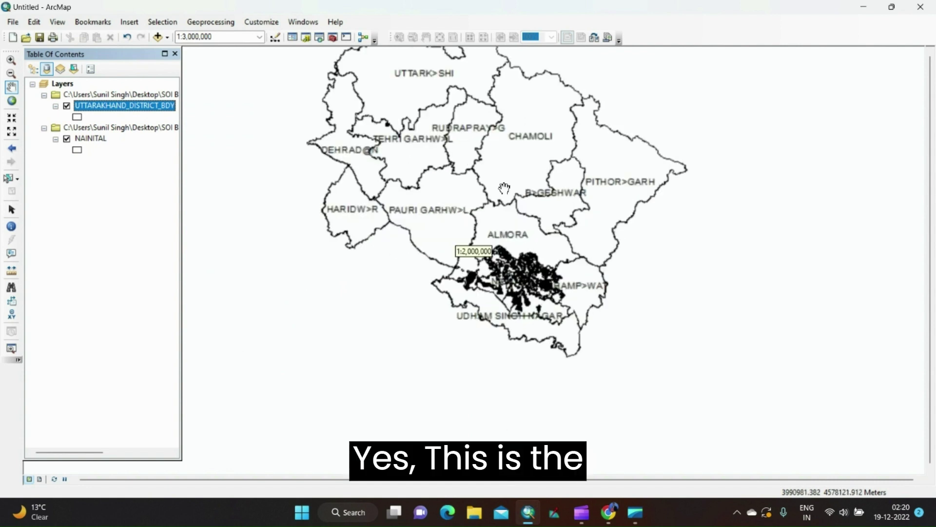
{"action": "left_click_drag", "start_coordinate": [511, 251], "coordinate": [512, 335]}
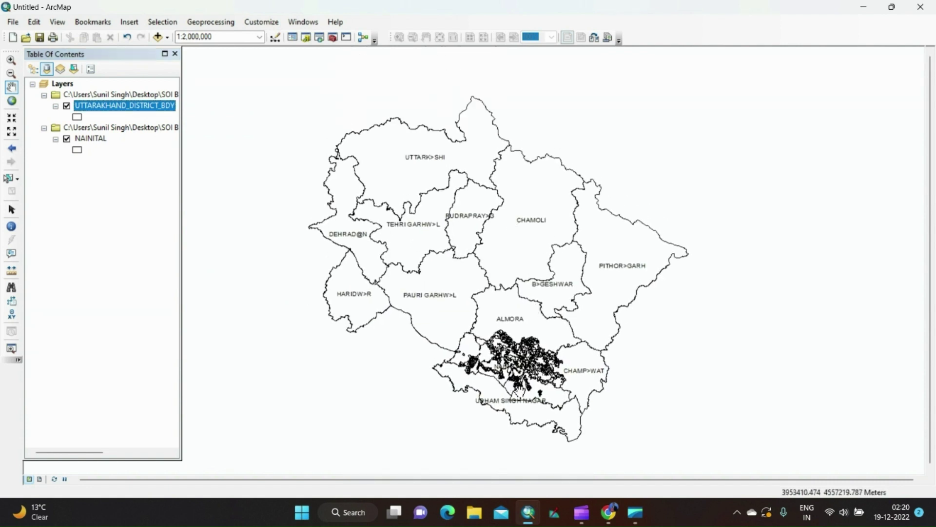
{"action": "scroll", "coordinate": [519, 389], "scroll_direction": "down", "scroll_amount": 1}
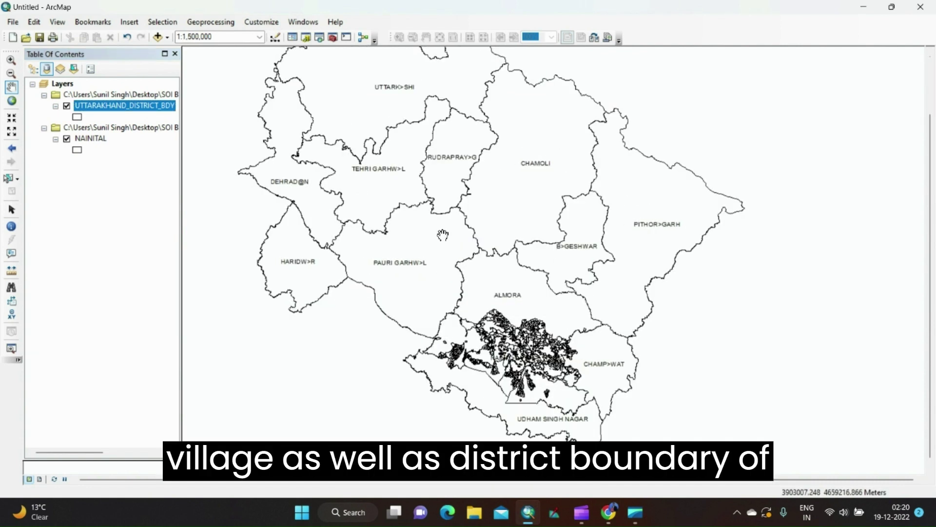